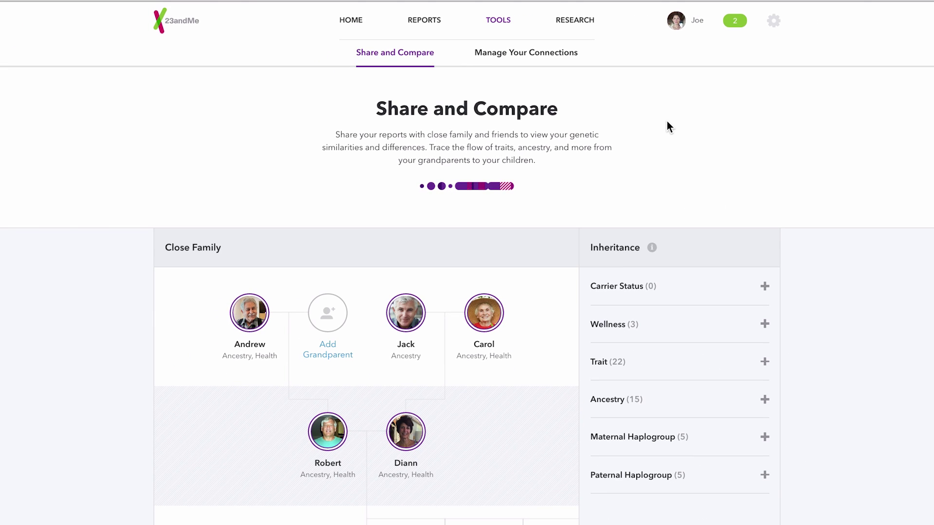
pyautogui.scroll(-4, 666, 121)
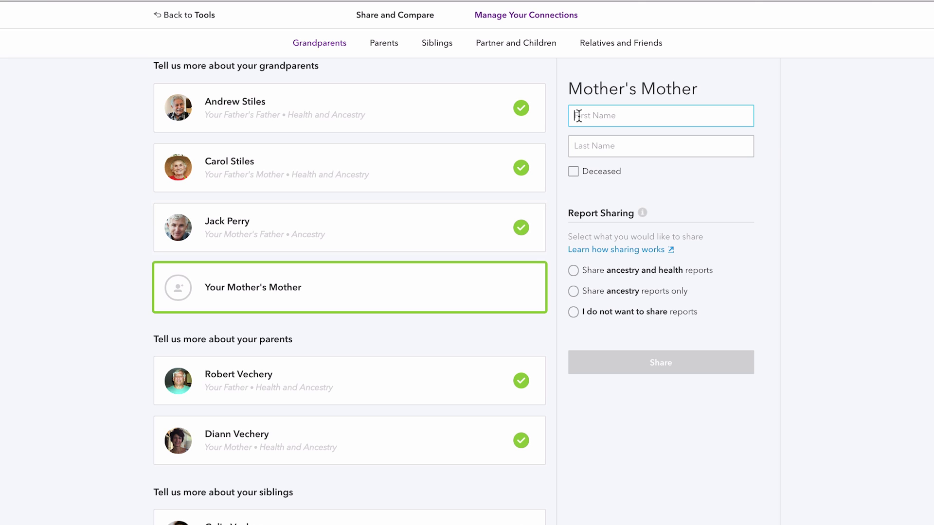
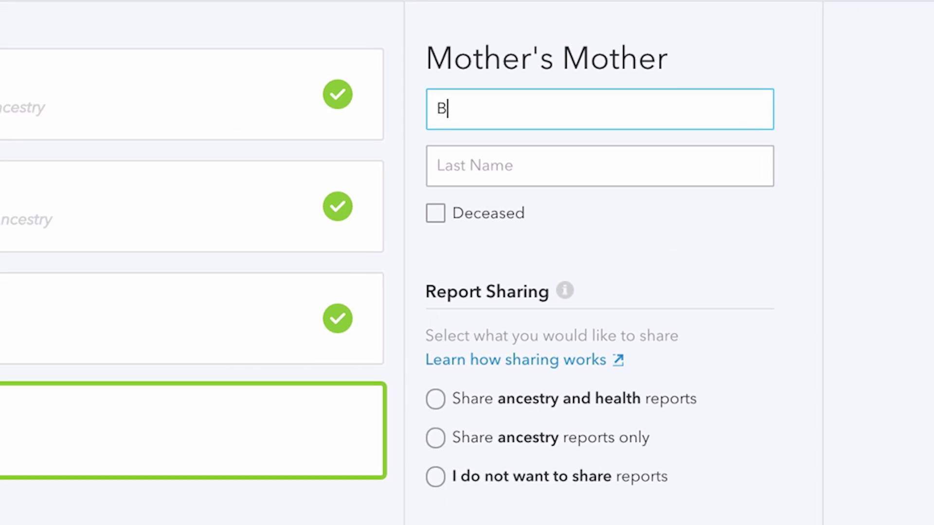
# Name the grandmother, share both ancestry and health reports, enter her email and send the invitation.
pyautogui.press('Tab')
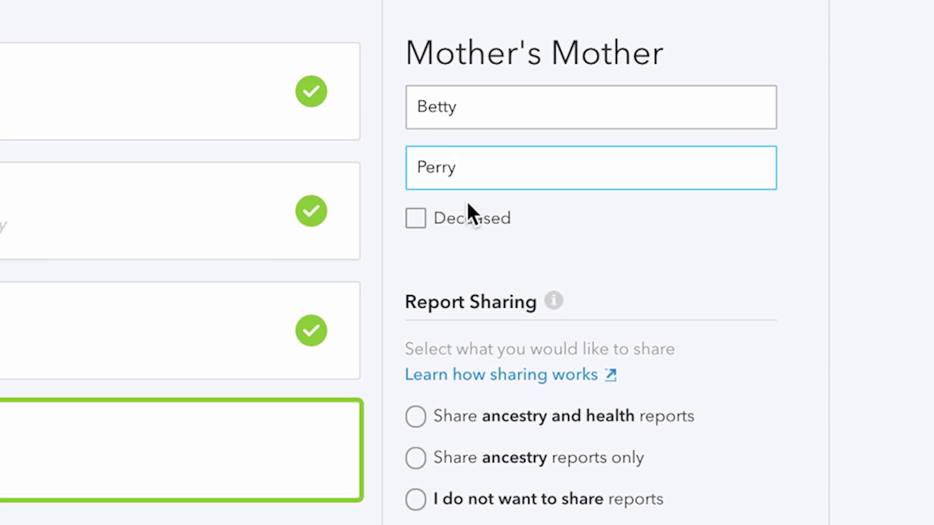
pyautogui.scroll(-3, 467, 291)
pyautogui.click(414, 233)
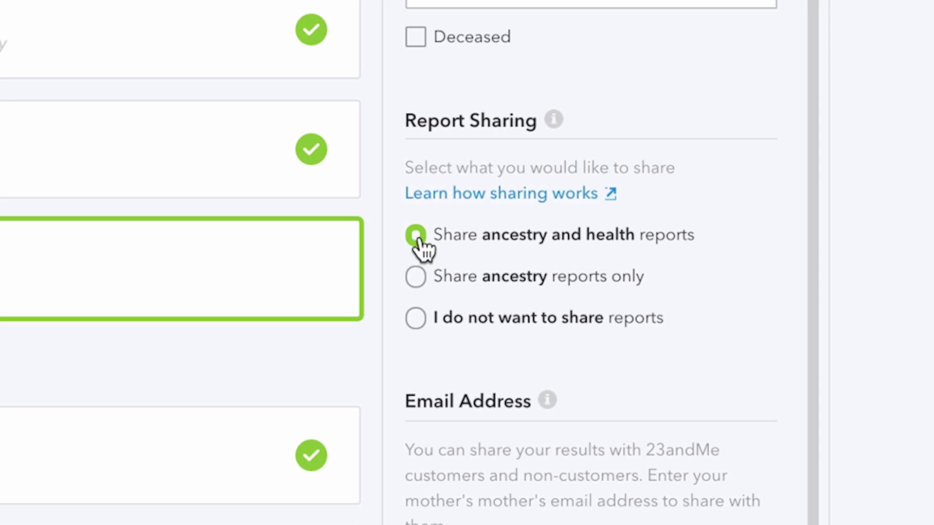
pyautogui.scroll(-3, 422, 245)
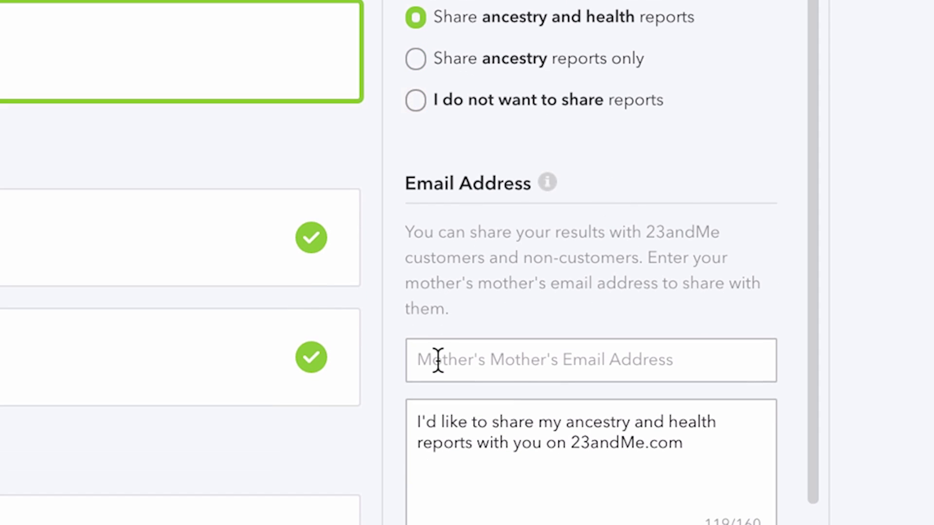
pyautogui.click(438, 359)
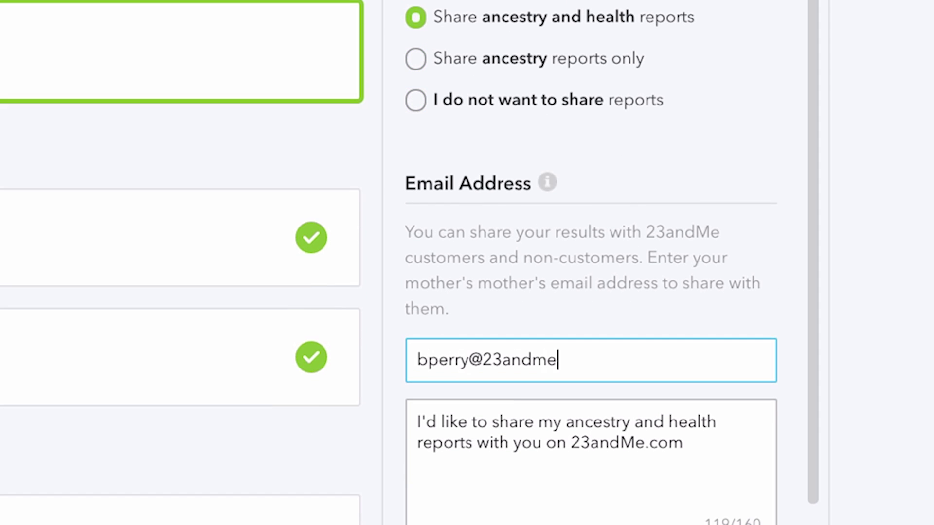
pyautogui.scroll(-3, 467, 474)
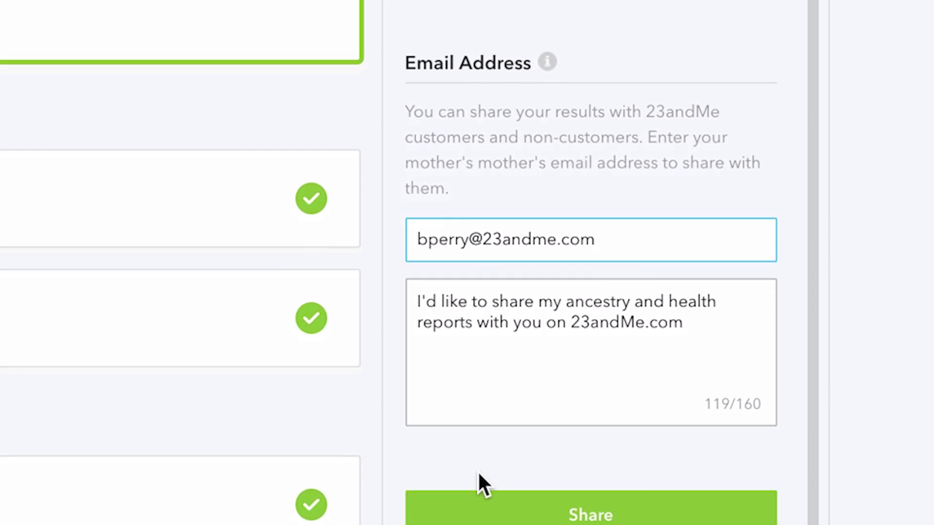
pyautogui.click(480, 448)
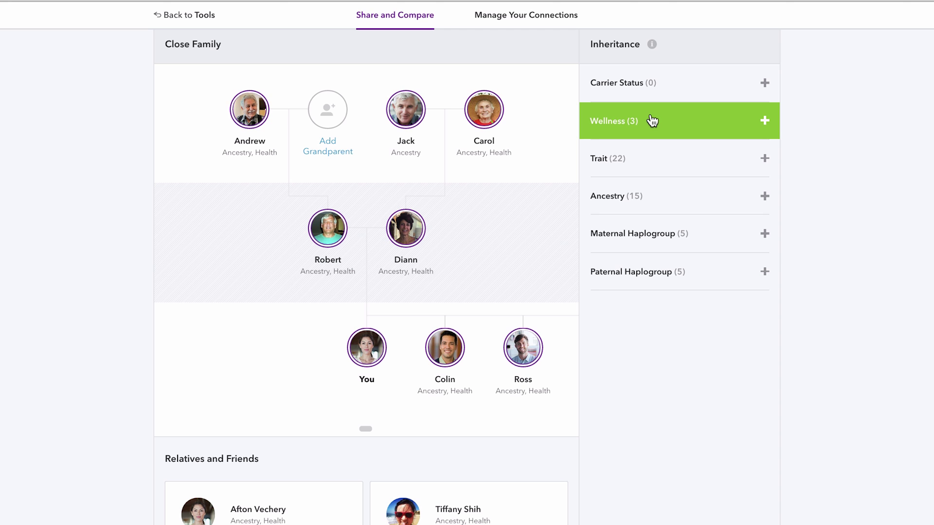
# Trace Lactose Intolerance from the Wellness reports across the family and read how inferences are made.
pyautogui.click(652, 121)
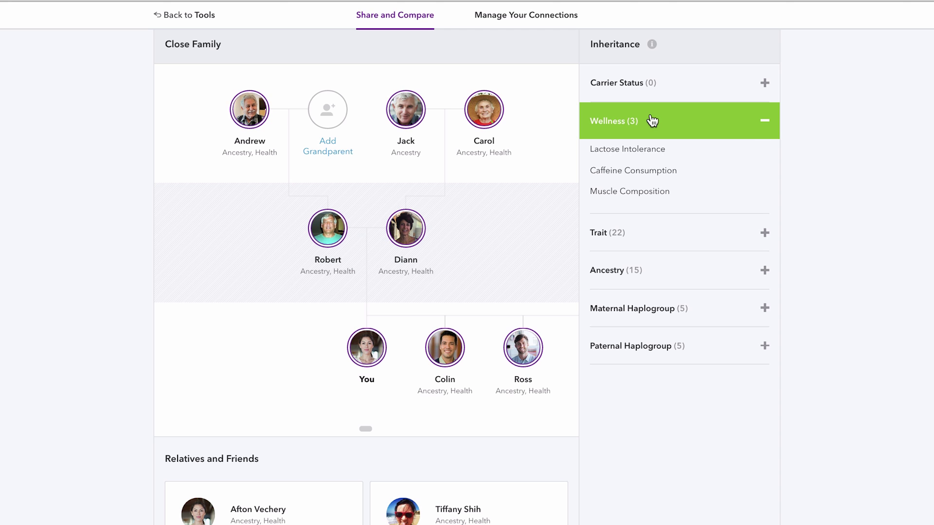
pyautogui.click(711, 117)
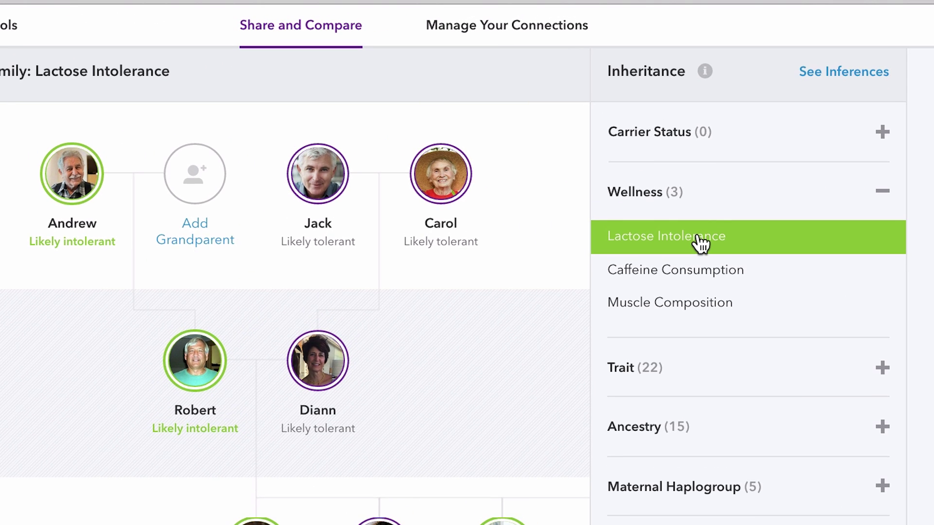
pyautogui.click(824, 72)
pyautogui.scroll(-2, 815, 64)
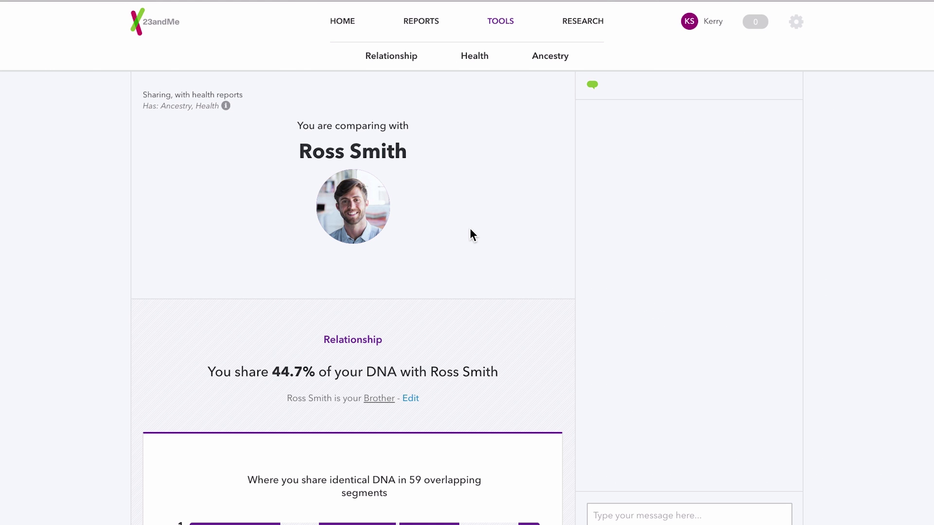
pyautogui.scroll(-4, 470, 228)
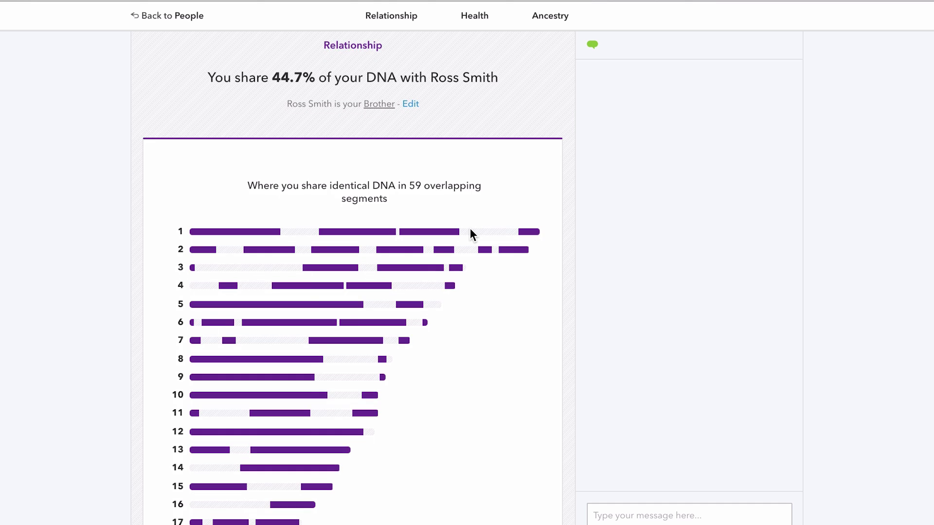
pyautogui.scroll(-4, 470, 229)
pyautogui.scroll(-1, 470, 228)
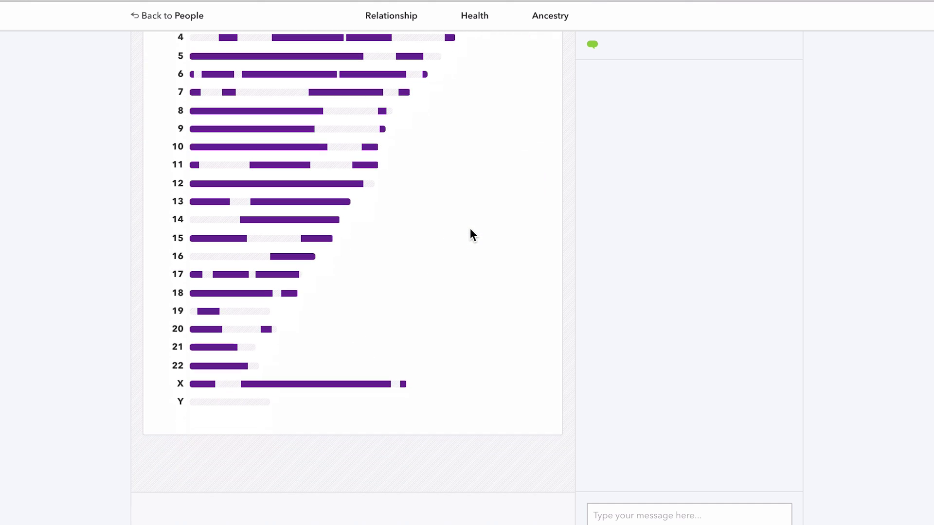
pyautogui.scroll(-5, 469, 228)
pyautogui.scroll(-3, 470, 228)
pyautogui.scroll(-1, 470, 228)
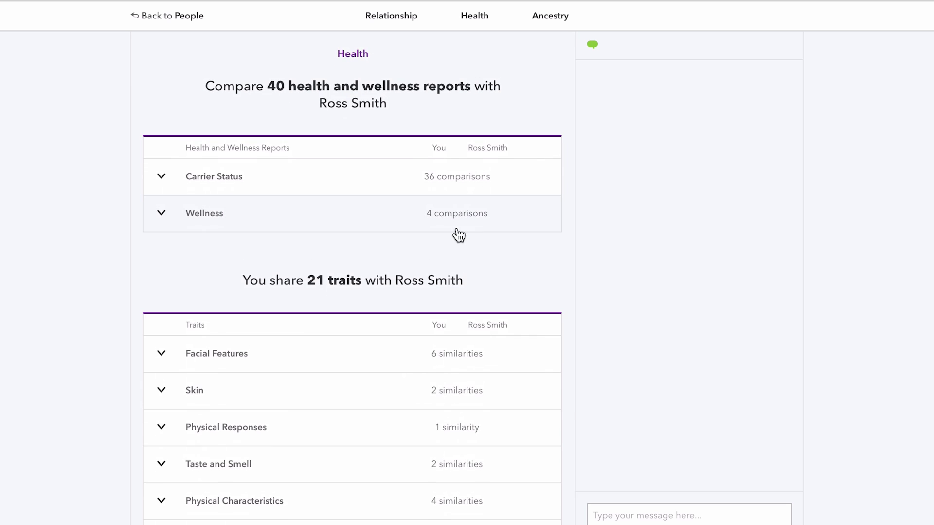
pyautogui.click(429, 219)
pyautogui.scroll(-3, 429, 219)
pyautogui.scroll(-3, 429, 219)
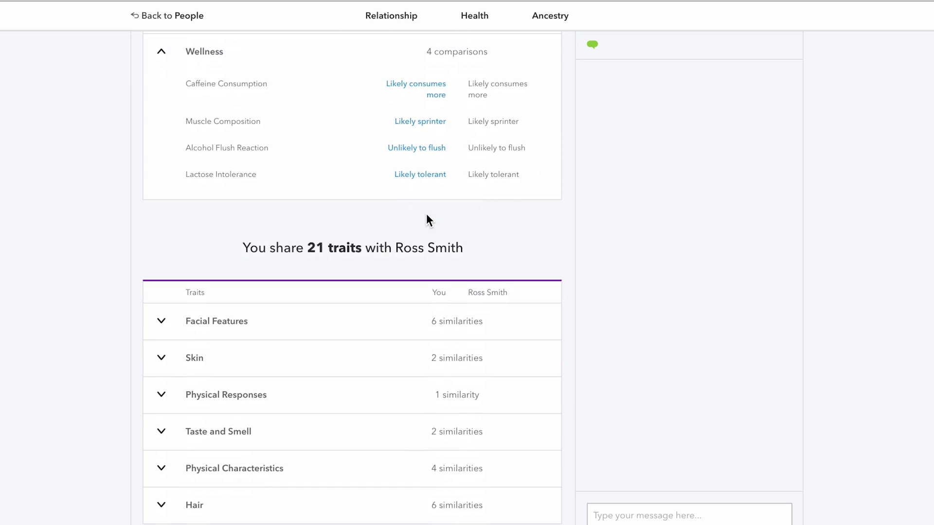
pyautogui.scroll(-3, 429, 220)
pyautogui.scroll(-3, 429, 219)
pyautogui.scroll(-1, 429, 219)
pyautogui.click(411, 159)
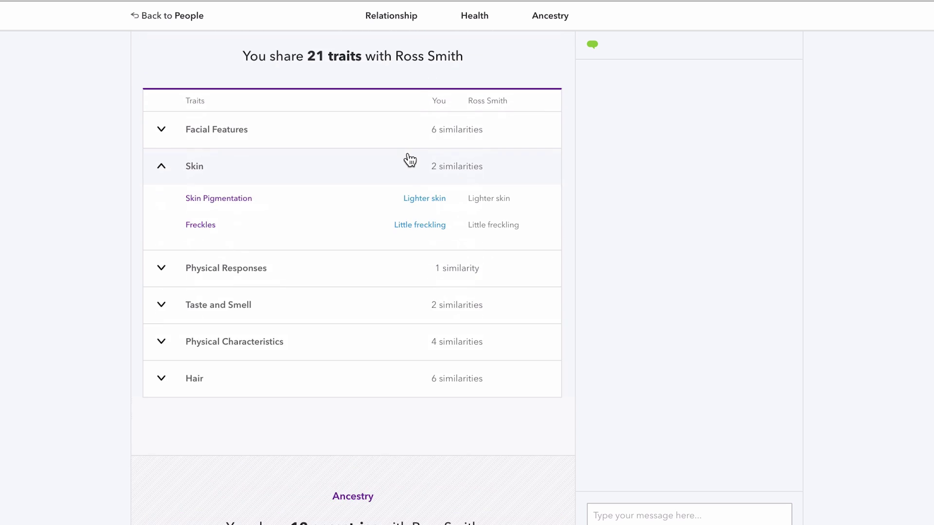
pyautogui.scroll(-10, 411, 159)
pyautogui.scroll(-5, 388, 243)
pyautogui.scroll(-1, 355, 403)
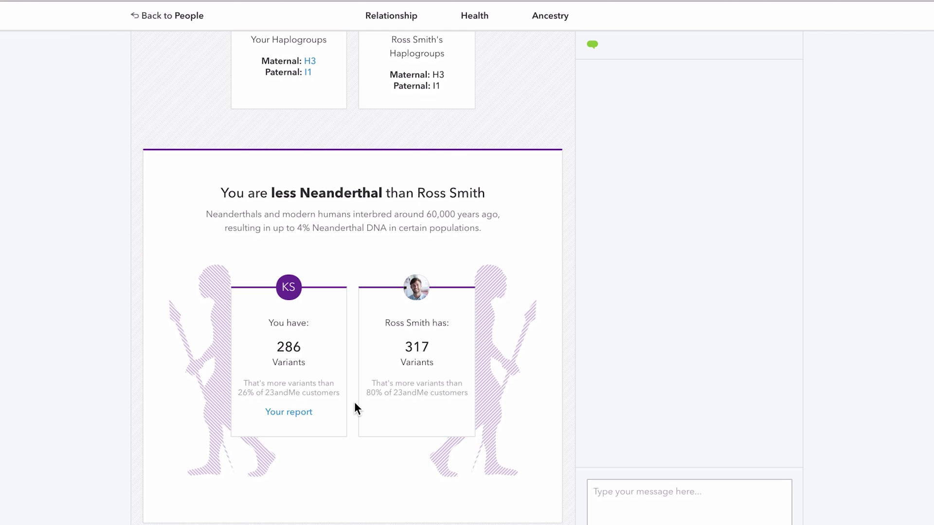
pyautogui.scroll(-1, 354, 402)
pyautogui.click(606, 475)
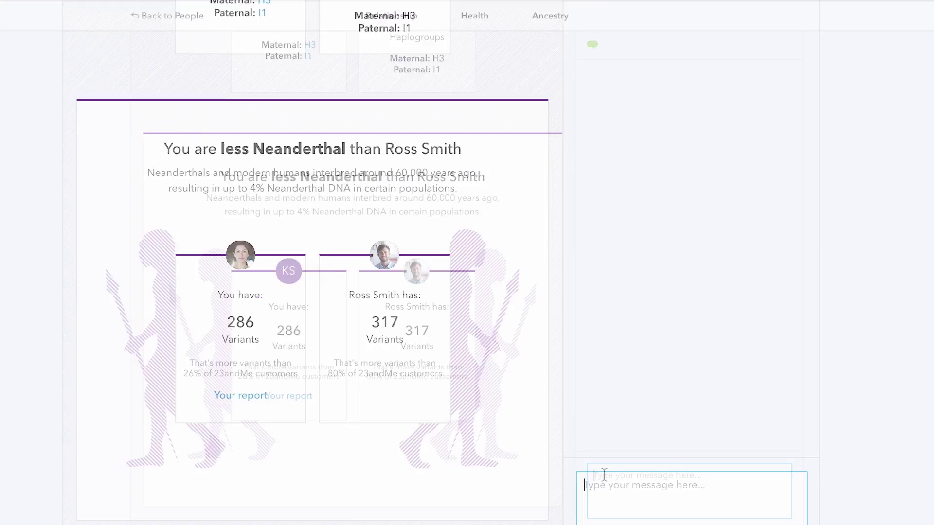
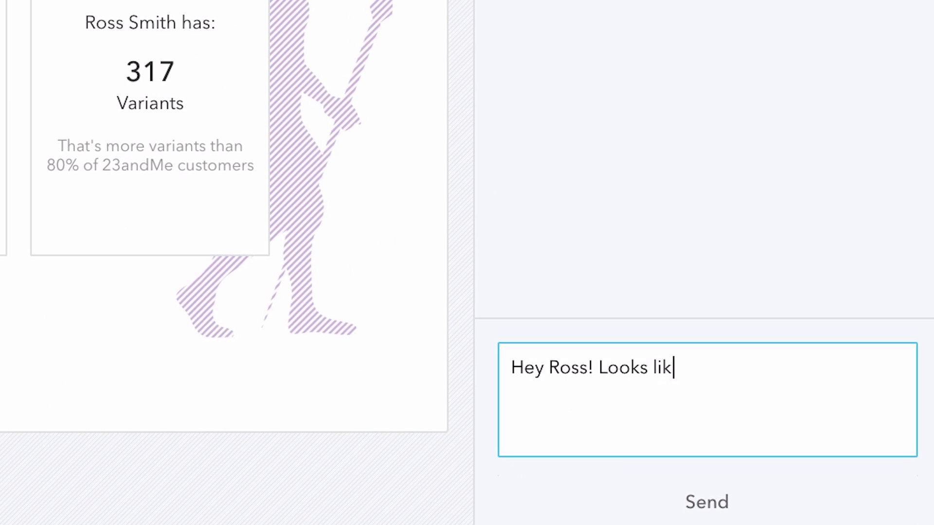
pyautogui.write('e we really are related')
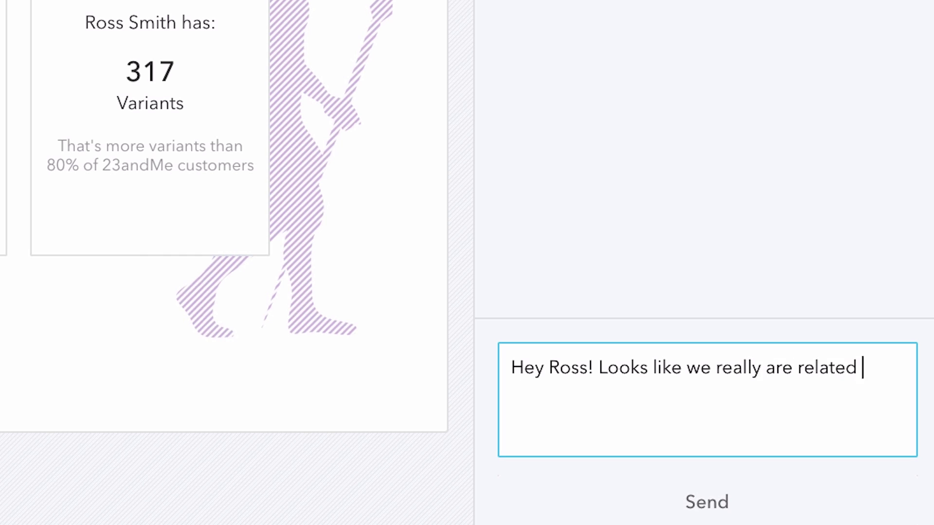
pyautogui.write(' :)')
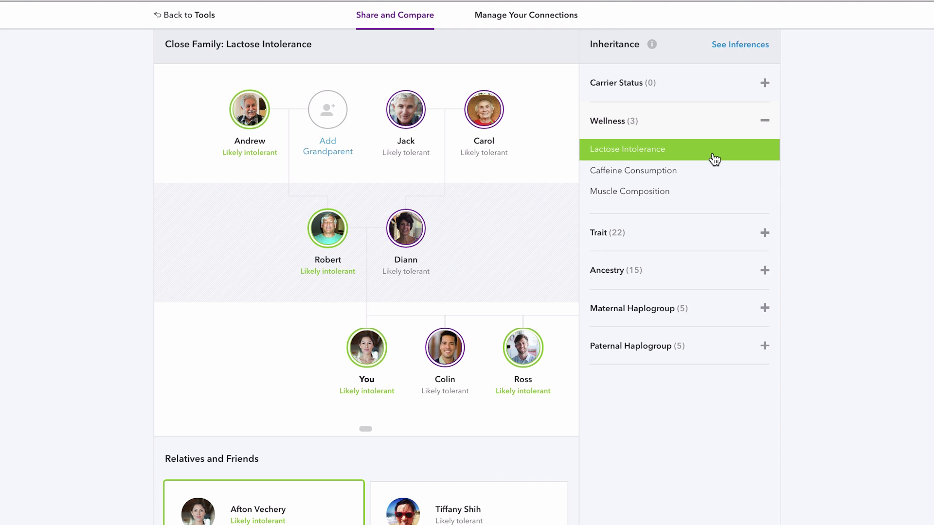
# Trace Muscle Composition, then Bitter Taste, Sweet Taste and Freckles across the close family tree.
pyautogui.click(702, 199)
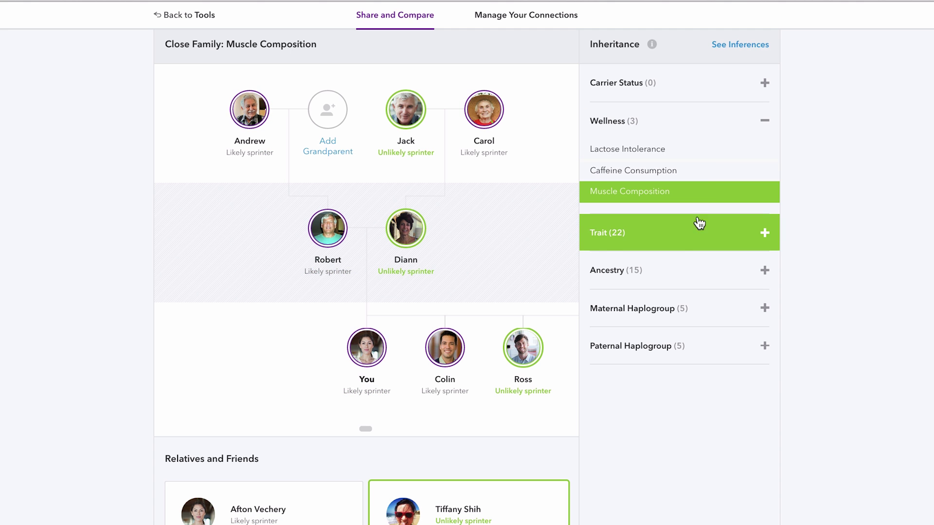
pyautogui.click(693, 232)
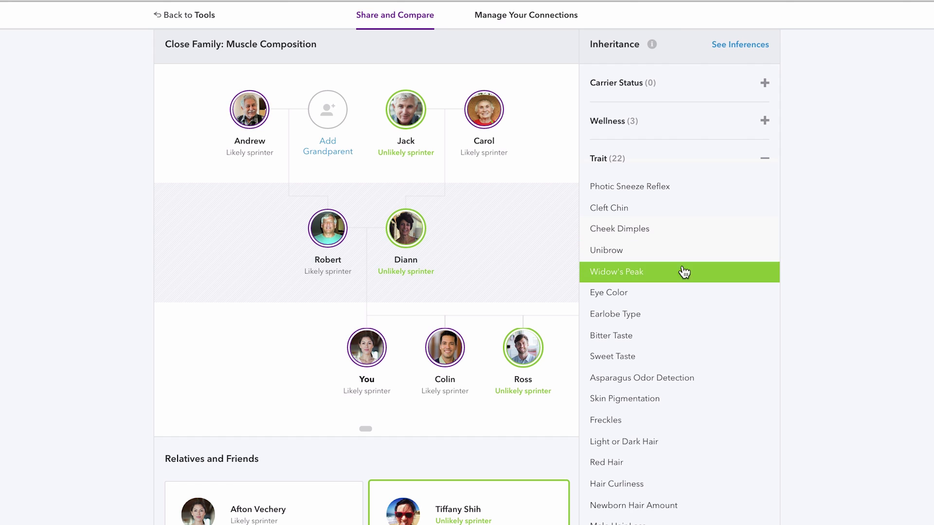
pyautogui.click(677, 335)
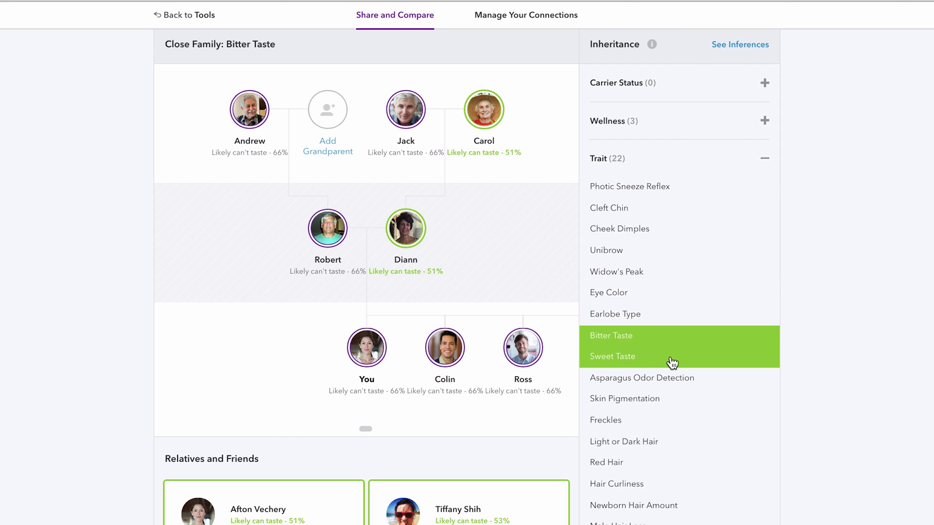
pyautogui.click(672, 359)
pyautogui.click(651, 420)
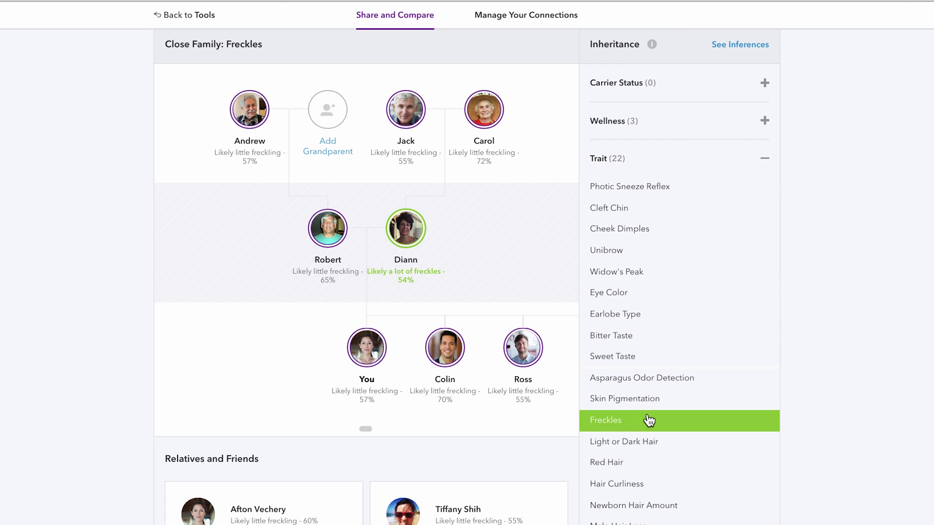